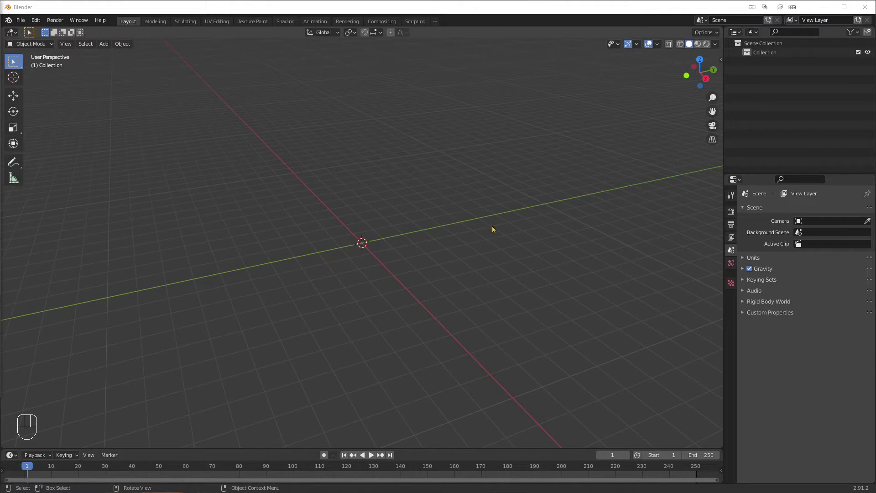
- Add a UV sphere mesh at the world origin
drag(433, 261, 474, 275)
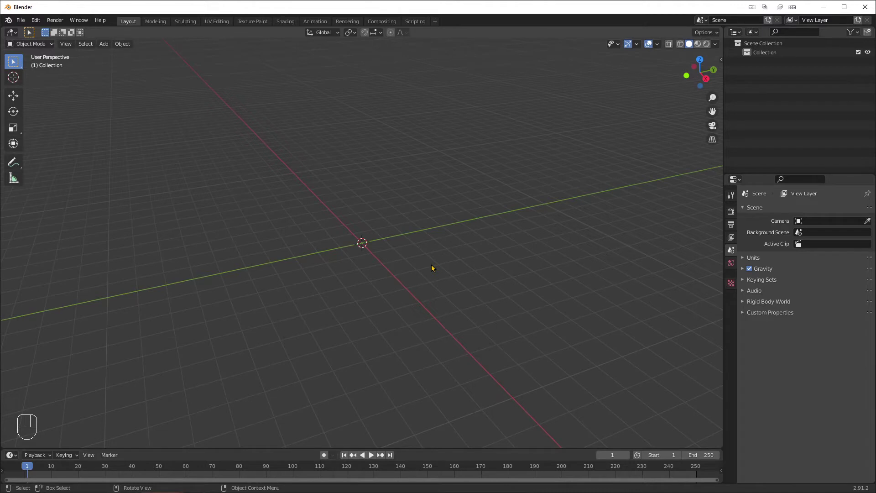
key(shift+a)
mouse_move(413, 258)
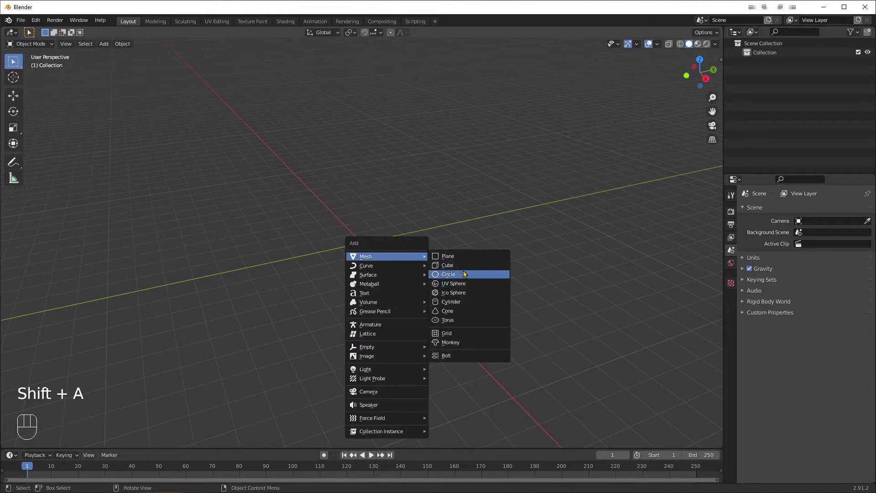
click(478, 284)
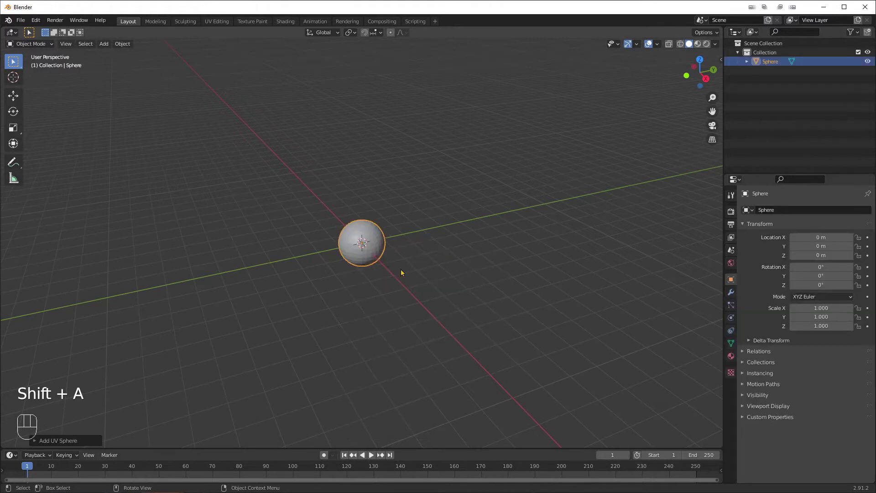
scroll(405, 273, up, 8)
scroll(417, 329, down, 2)
middle_drag(475, 290, 523, 290)
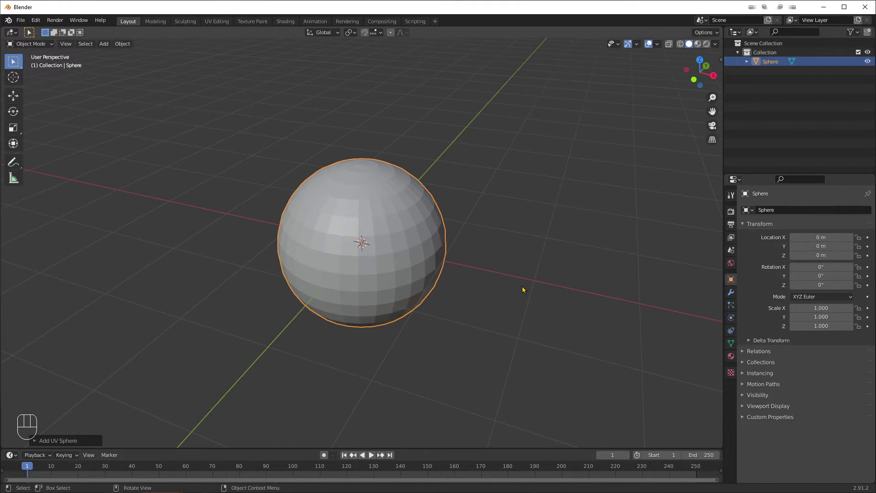
middle_drag(476, 302, 492, 337)
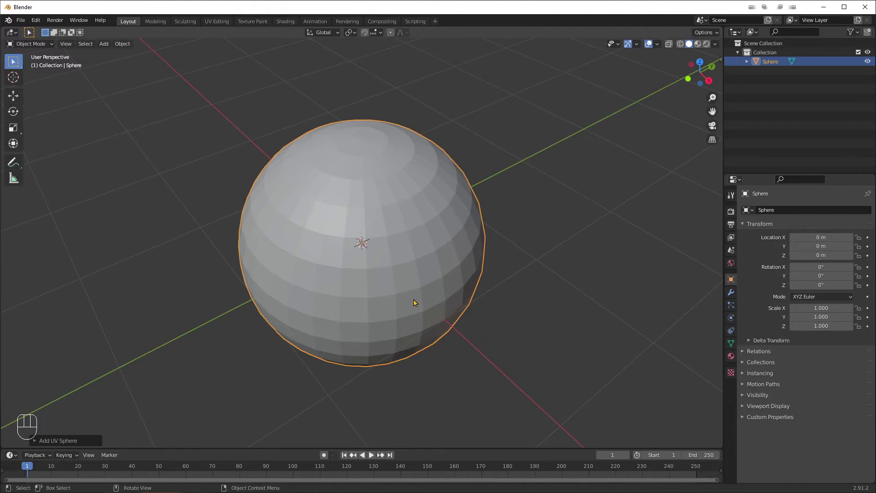
- Delete a single face from the front of the sphere's mesh in Edit Mode, leaving the surrounding vertices and edges
key(Tab)
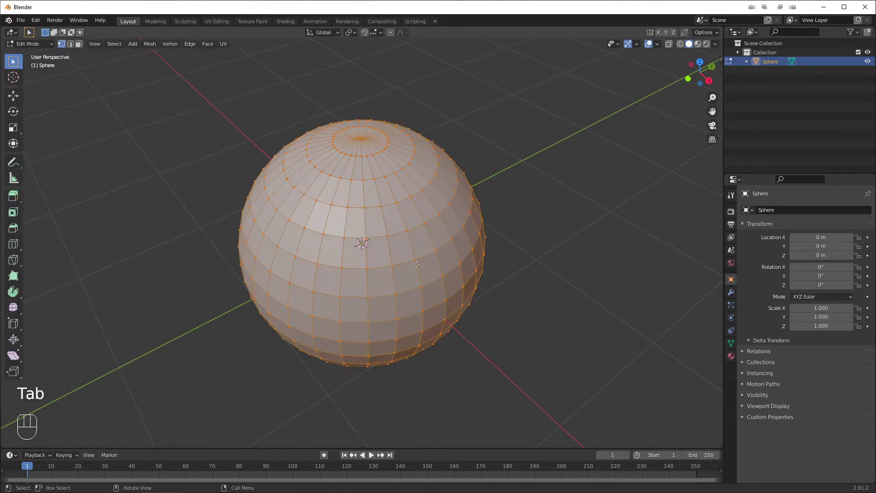
click(362, 243)
shift+click(367, 268)
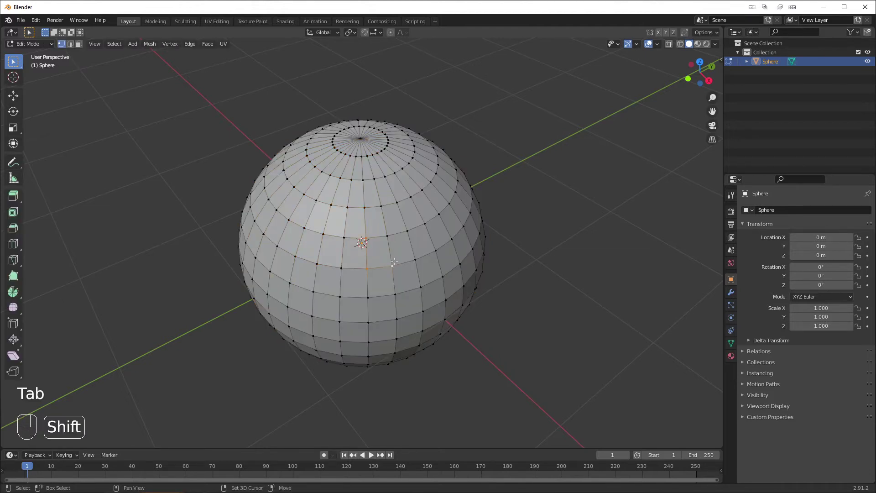
key(x)
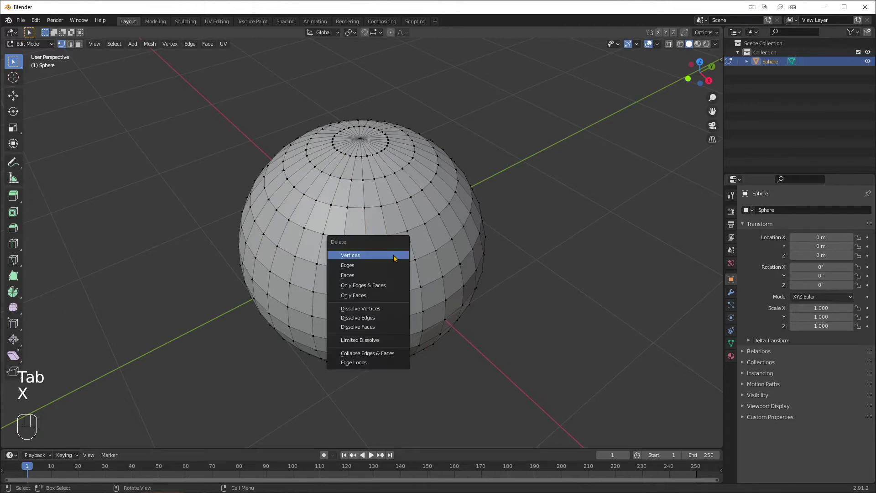
click(406, 275)
- Return to Object Mode and examine the opening in the sphere's surface and its interior
scroll(414, 278, up, 4)
middle_drag(414, 278, 450, 300)
key(Tab)
scroll(385, 289, down, 3)
middle_drag(385, 289, 409, 290)
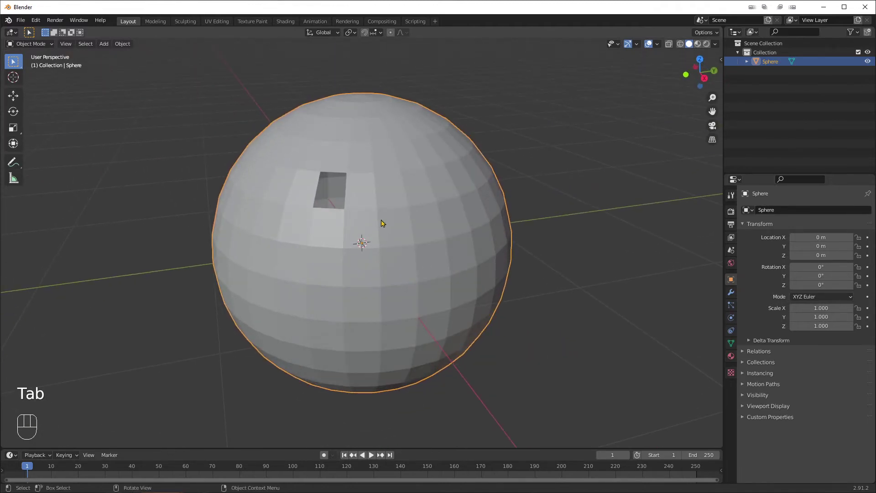
middle_drag(384, 228, 405, 246)
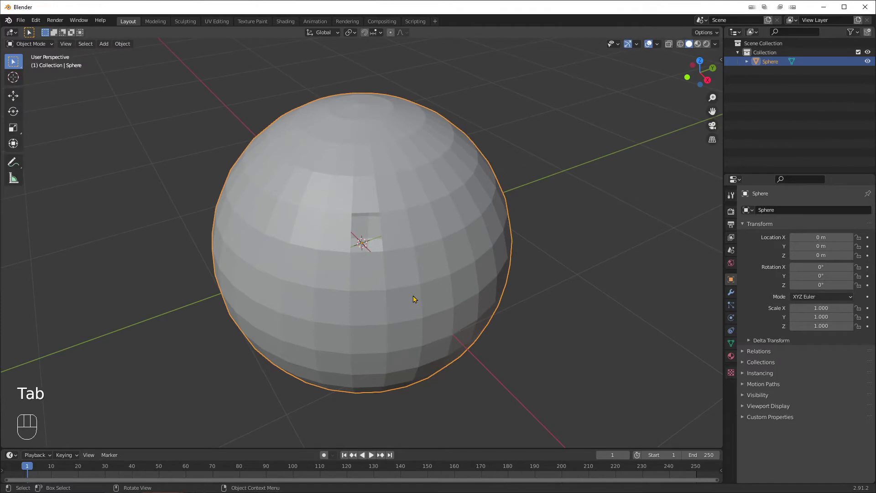
scroll(413, 297, up, 6)
middle_drag(515, 319, 493, 319)
scroll(493, 319, down, 6)
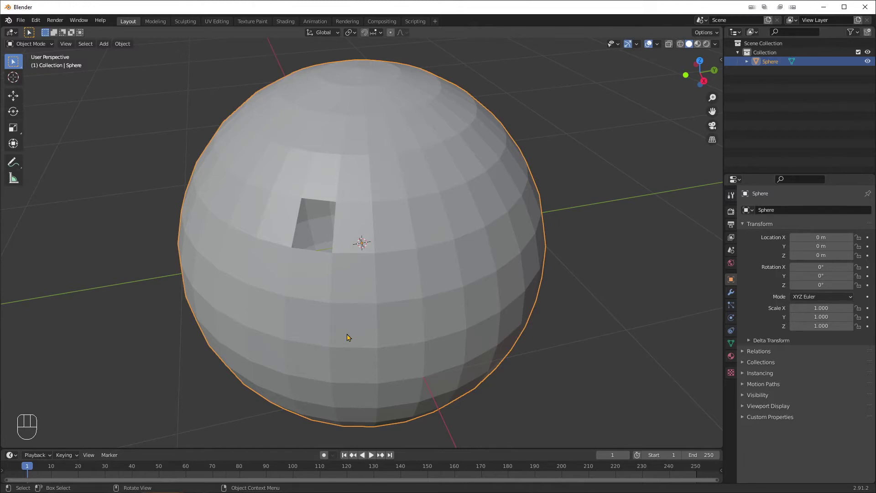
- Fill the opening in the sphere with a new face between its four corner vertices and return to Object Mode
key(Tab)
middle_drag(397, 232, 295, 209)
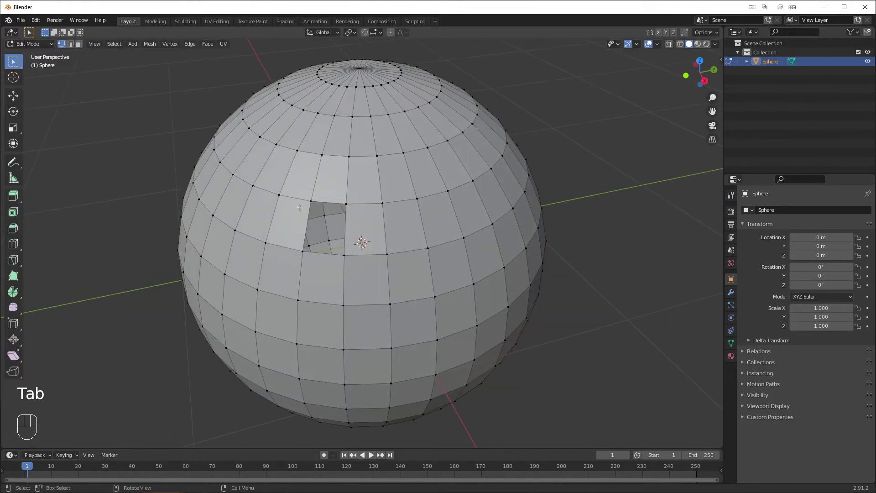
shift+click(348, 204)
key(f)
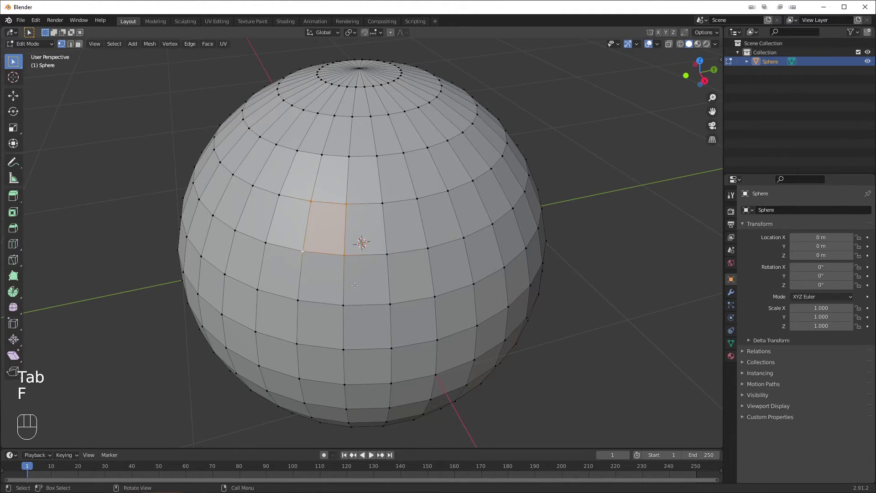
mouse_move(373, 277)
middle_down()
mouse_move(373, 203)
mouse_move(377, 278)
middle_up()
key(Tab)
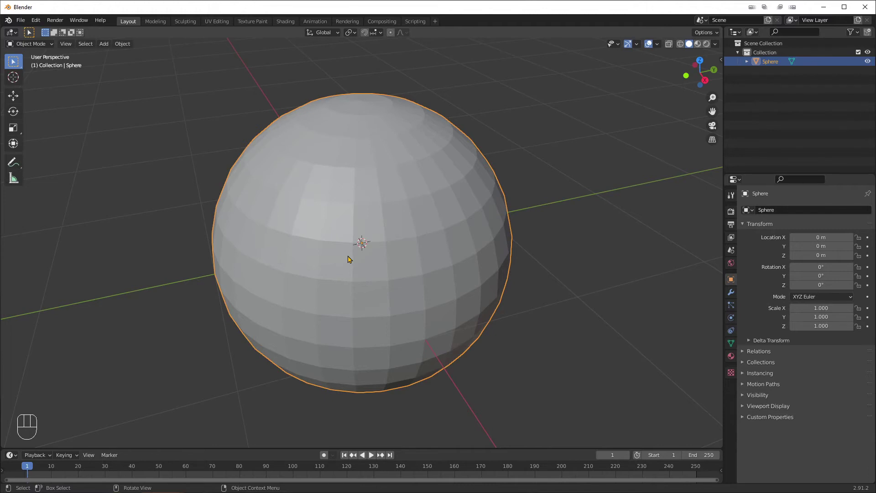
- Duplicate the sphere and place the copy overlapping the original, at about X 0.11 m, Y 0.80 m, Z 0.25 m
key(shift+d)
click(464, 221)
middle_drag(531, 297, 526, 277)
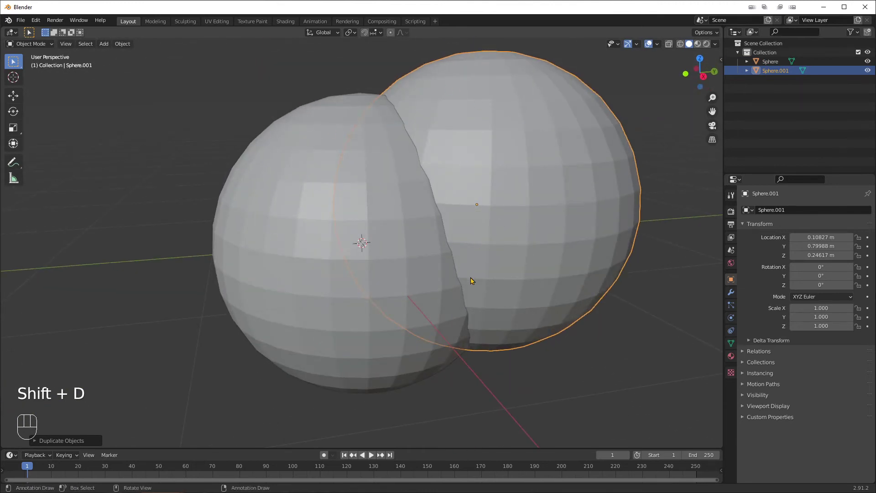
scroll(422, 275, up, 7)
middle_drag(437, 276, 523, 227)
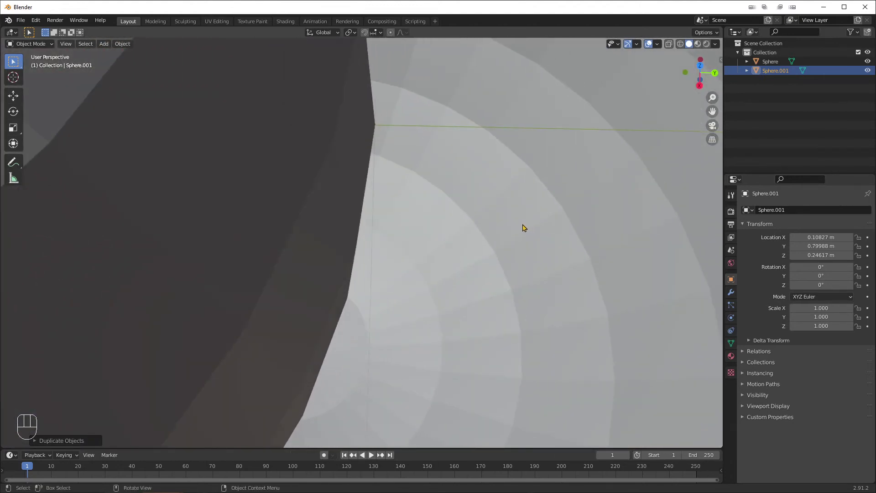
scroll(523, 227, down, 2)
scroll(505, 262, up, 5)
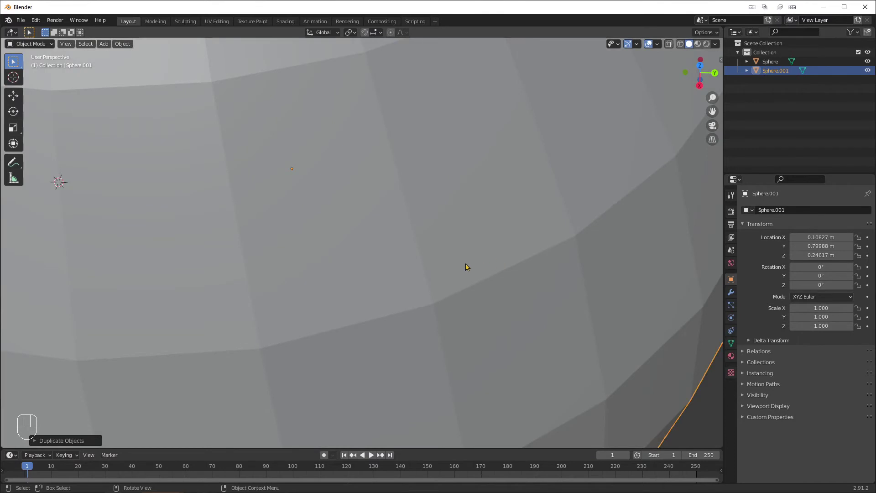
scroll(467, 267, down, 10)
middle_drag(351, 322, 377, 274)
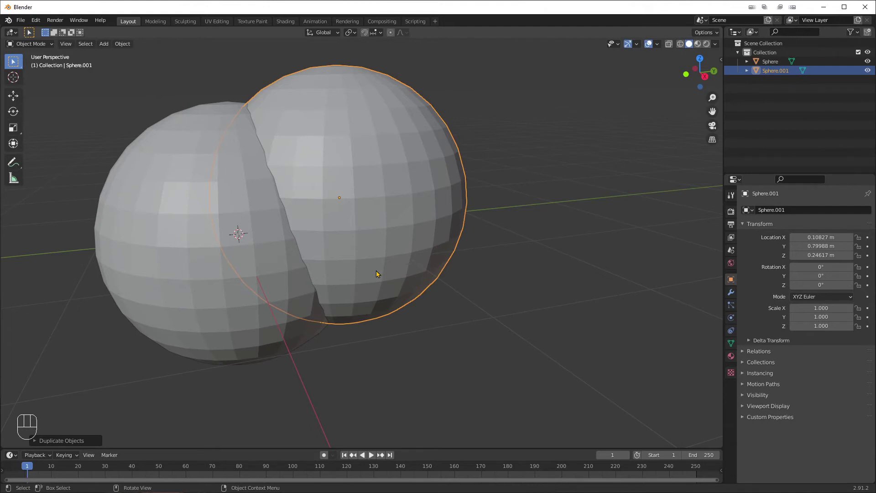
- Join the original sphere and its overlapping copy into a single object
key(ctrl)
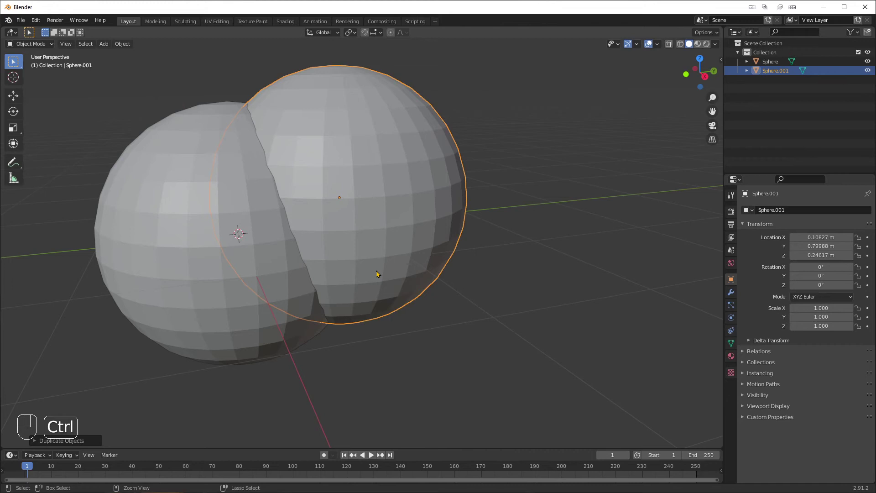
key(ctrl+j)
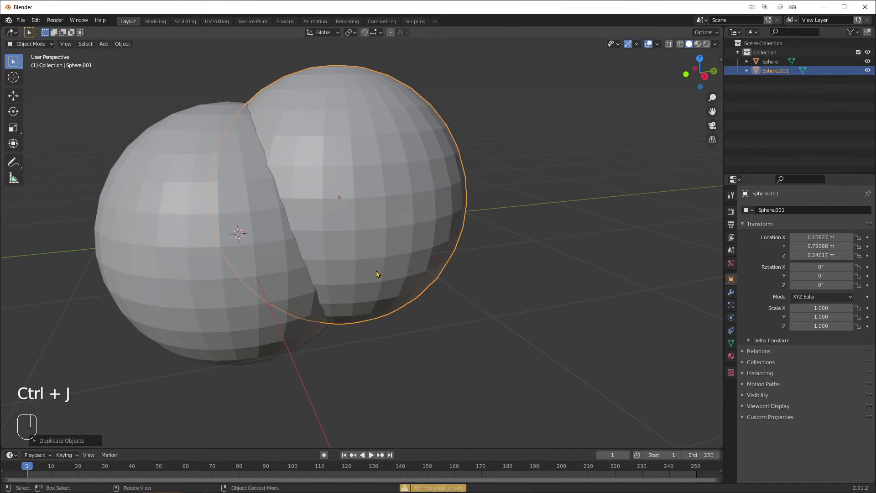
shift+click(192, 238)
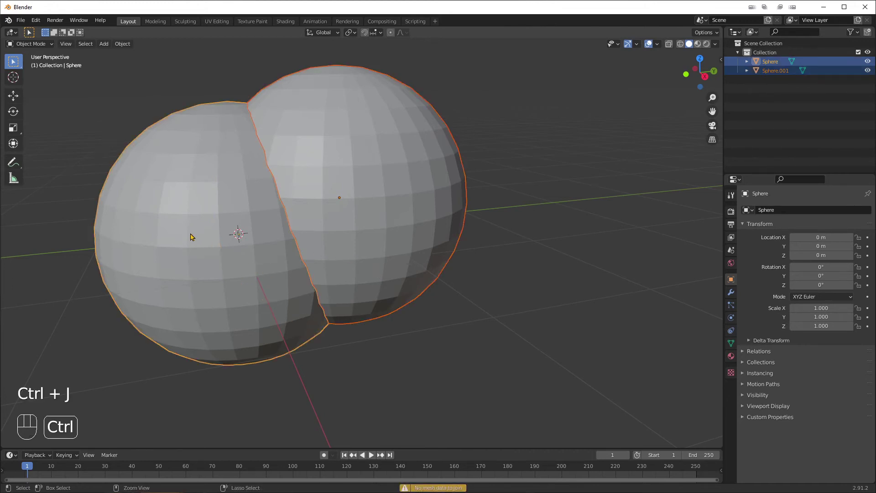
key(ctrl+j)
- Move the joined spheres freehand twice, ending at about X -0.02 m, Y -0.11 m, Z -0.04 m
key(g)
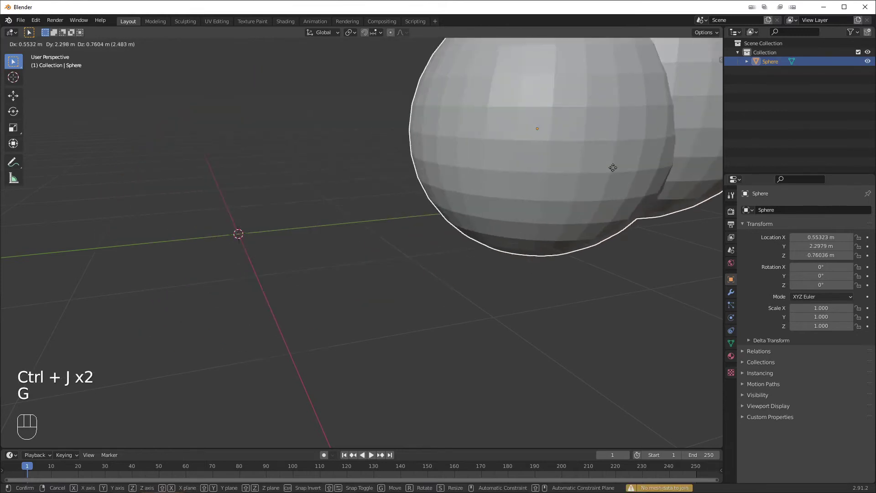
click(345, 296)
click(490, 264)
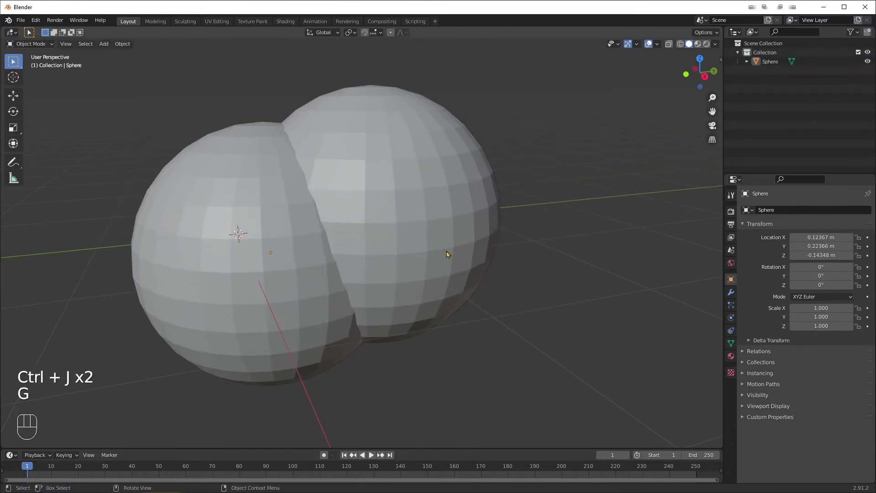
click(410, 241)
key(g)
click(368, 228)
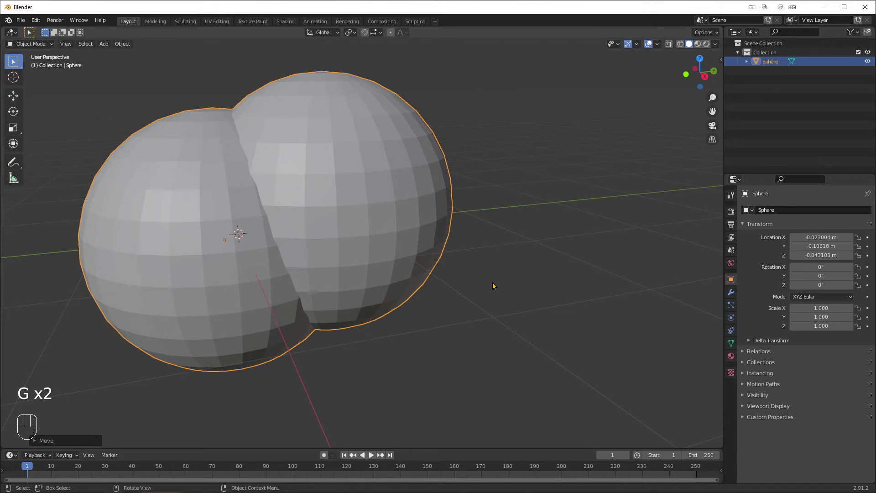
- Undo both moves and the join to restore two separate spheres with the copy selected
key(ctrl+z)
key(ctrl+z)
key(ctrl+z)
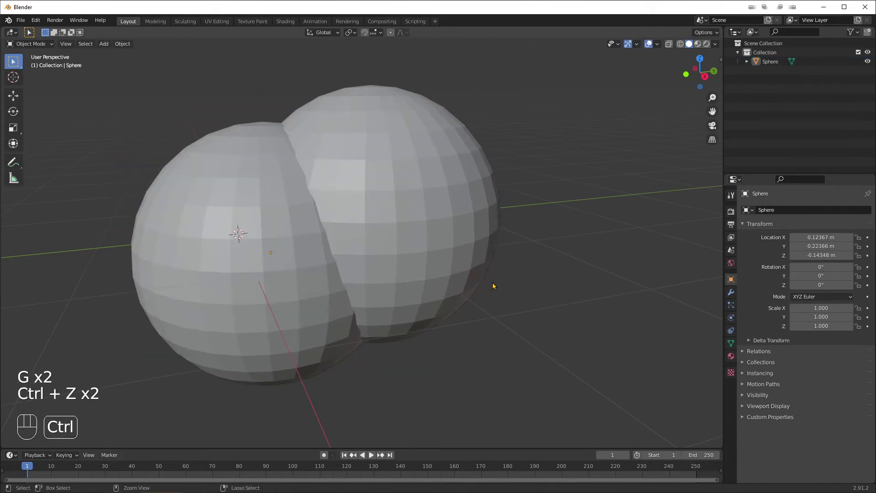
key(ctrl+z)
key(ctrl+z)
key(ctrl+z)
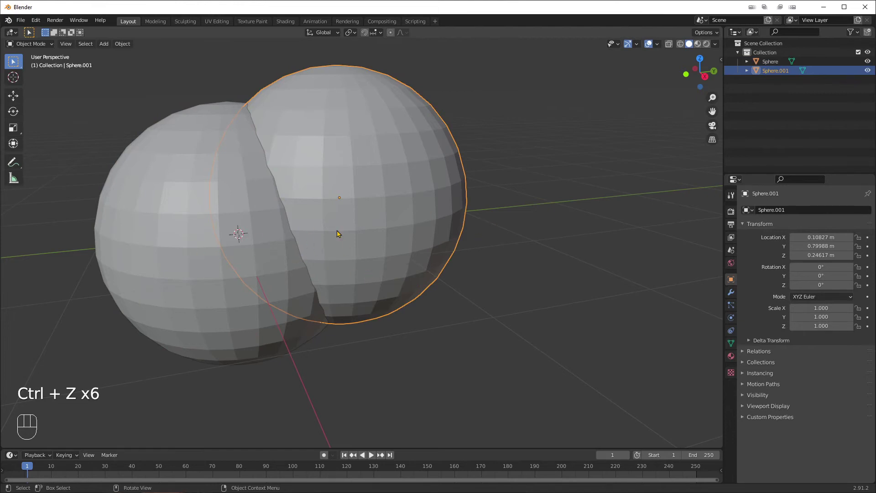
- Hide the duplicated sphere and add a Boolean modifier to the original sphere
key(h)
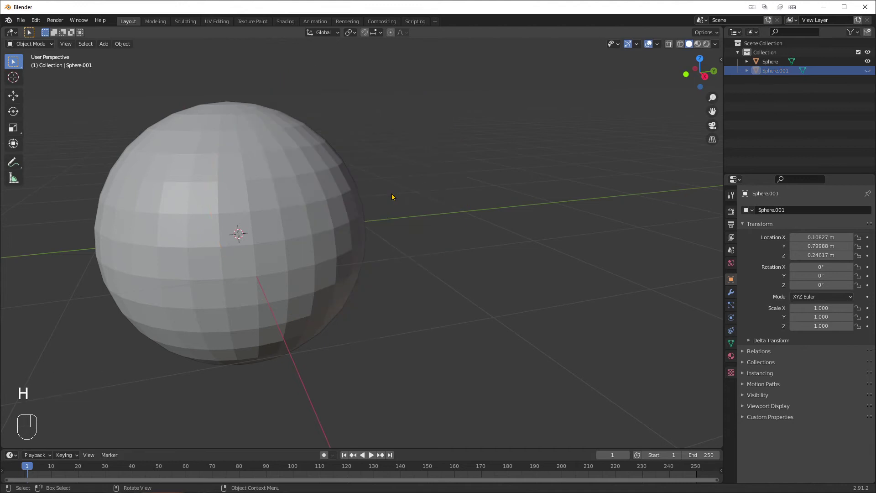
click(321, 216)
click(731, 292)
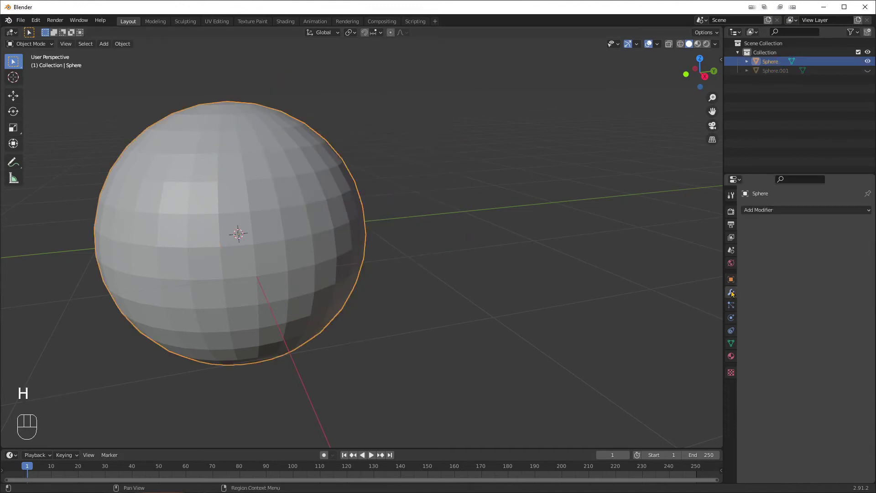
click(756, 210)
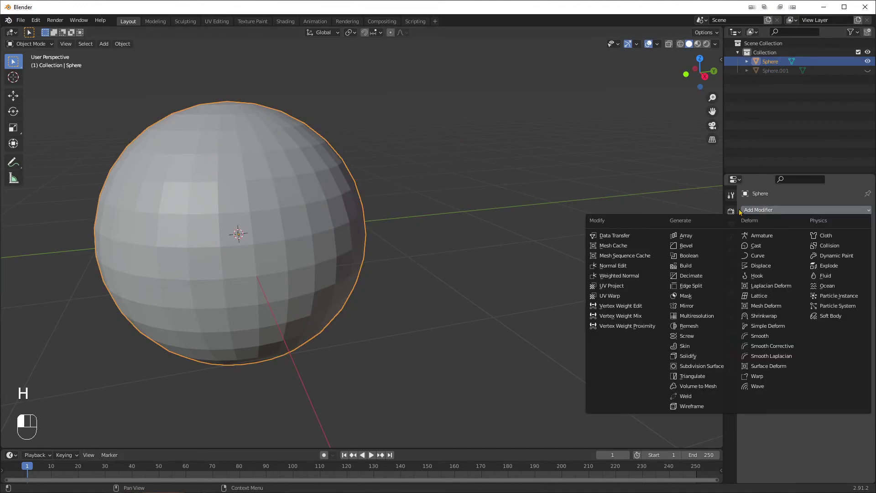
click(701, 252)
- Set the Boolean modifier to Union with the Fast solver and Sphere.001 as its object, and inspect the merged shape
click(805, 239)
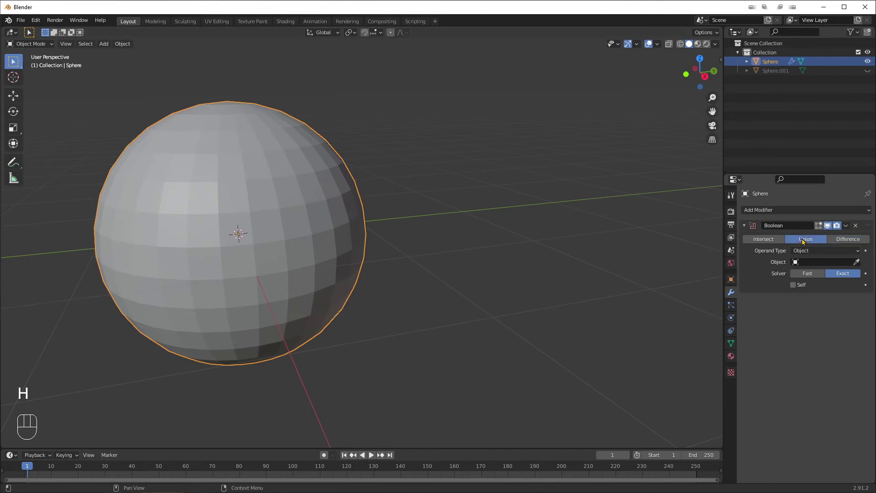
click(801, 273)
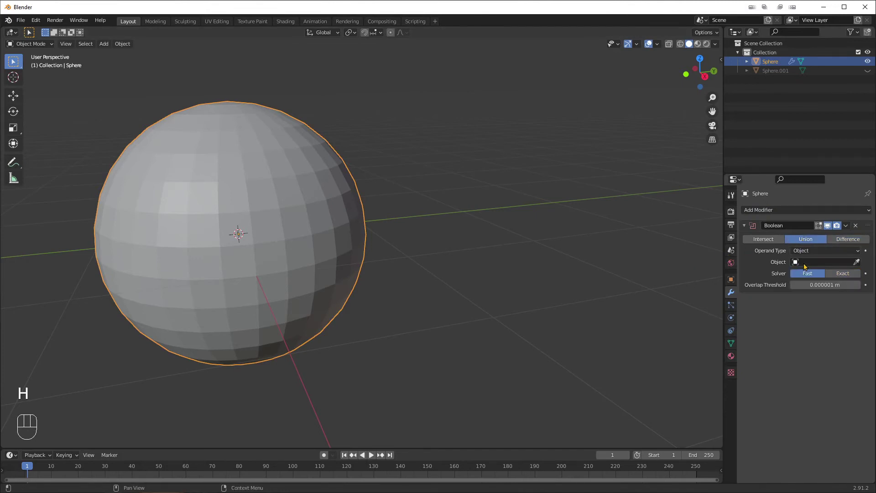
click(805, 262)
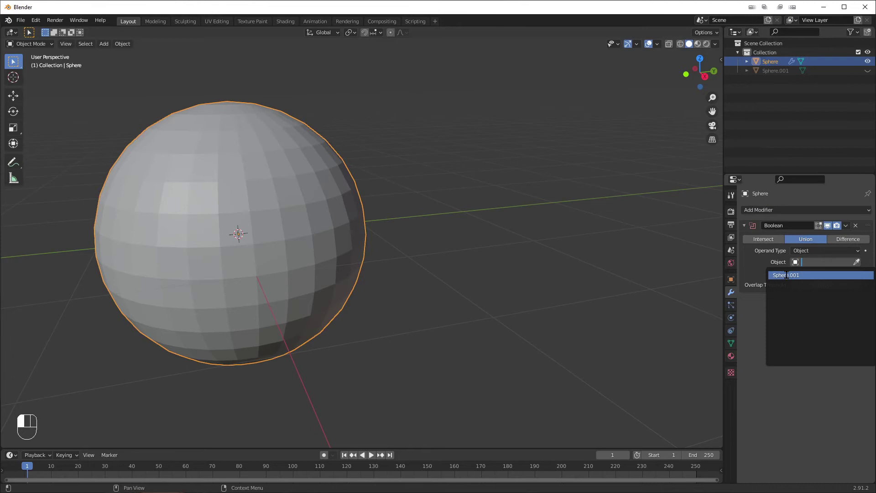
click(788, 275)
middle_drag(369, 218, 355, 236)
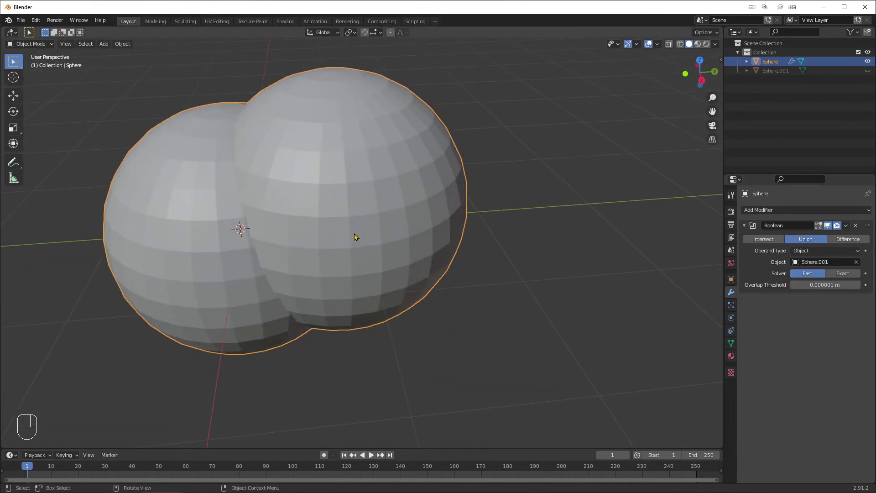
scroll(255, 289, up, 6)
shift+middle_drag(255, 290, 588, 317)
scroll(569, 301, down, 3)
shift+middle_drag(589, 317, 425, 276)
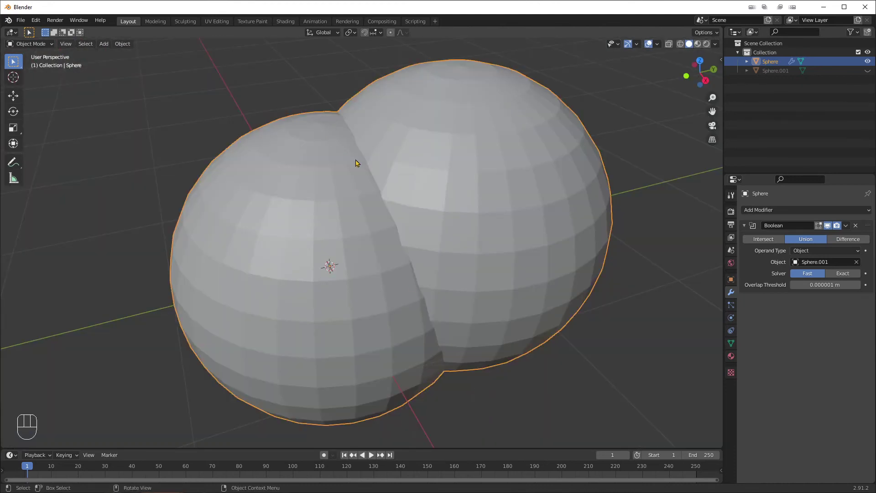
middle_drag(472, 348, 583, 329)
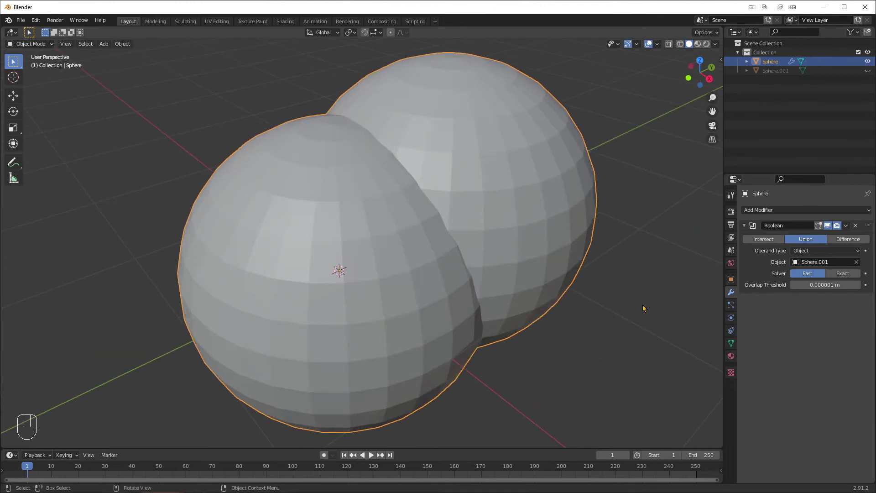
- Remove the Boolean modifier from the sphere and delete both spheres
click(856, 225)
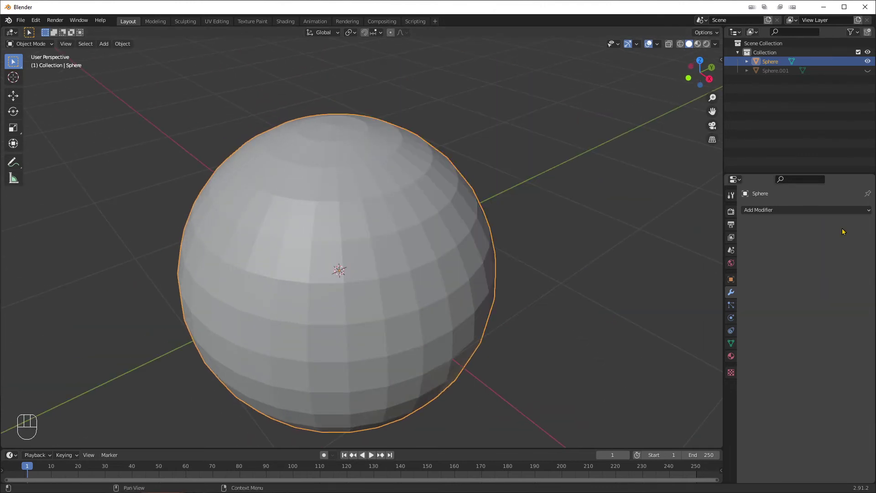
key(x)
key(x)
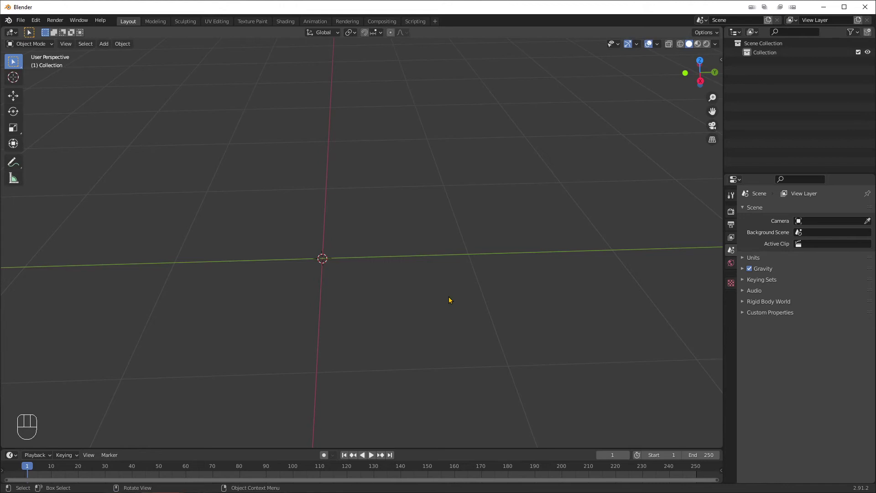
- Add a cube mesh at the origin of the emptied scene
key(shift+a)
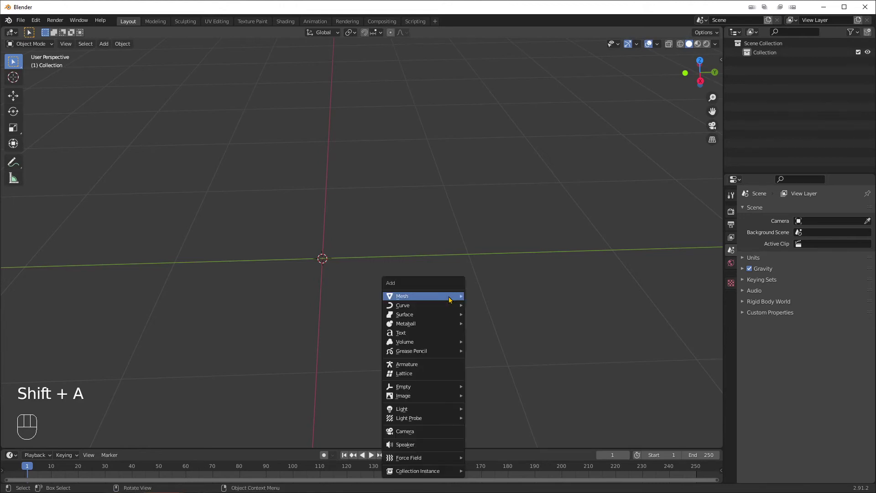
click(466, 301)
scroll(466, 300, down, 5)
middle_drag(466, 297, 523, 293)
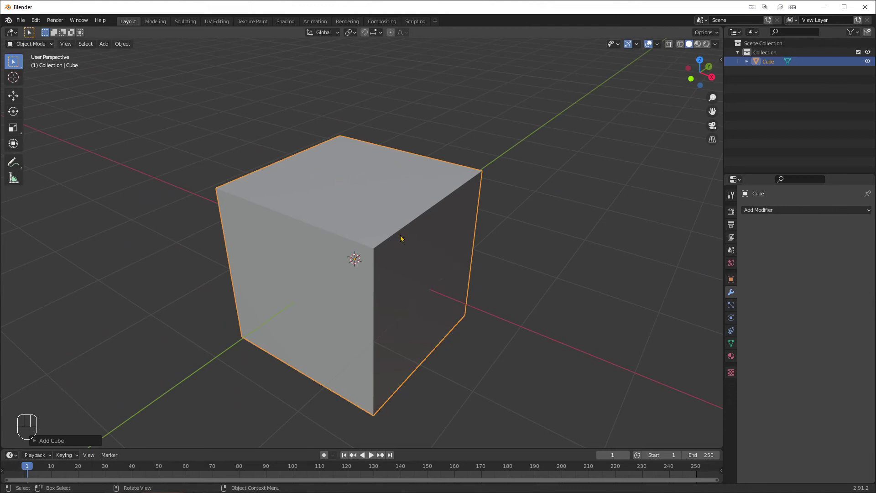
- Select the cube's upper edge on the positive X side in Edit Mode and show the mesh as wireframe from the front
key(Tab)
click(375, 249)
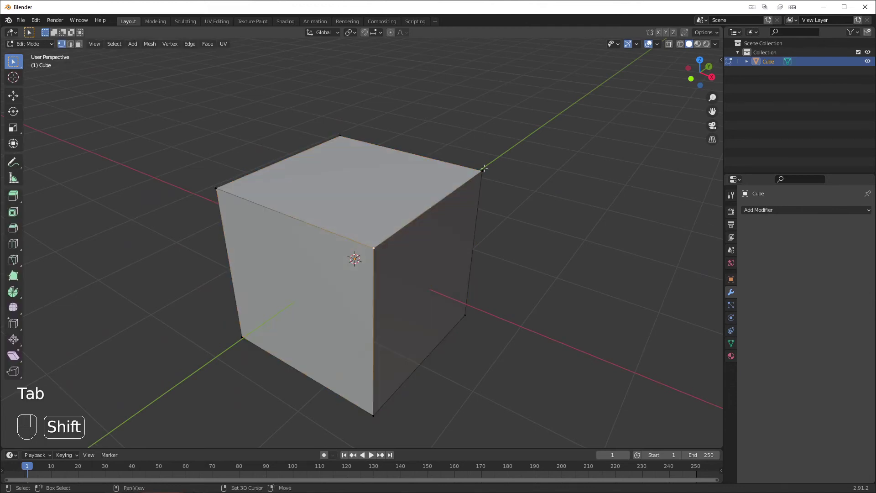
shift+click(482, 171)
scroll(448, 238, up, 2)
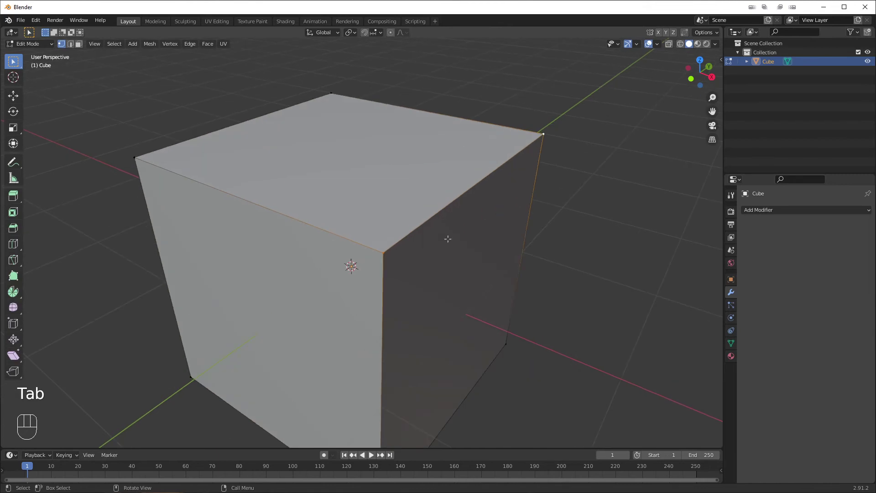
key(KP_1)
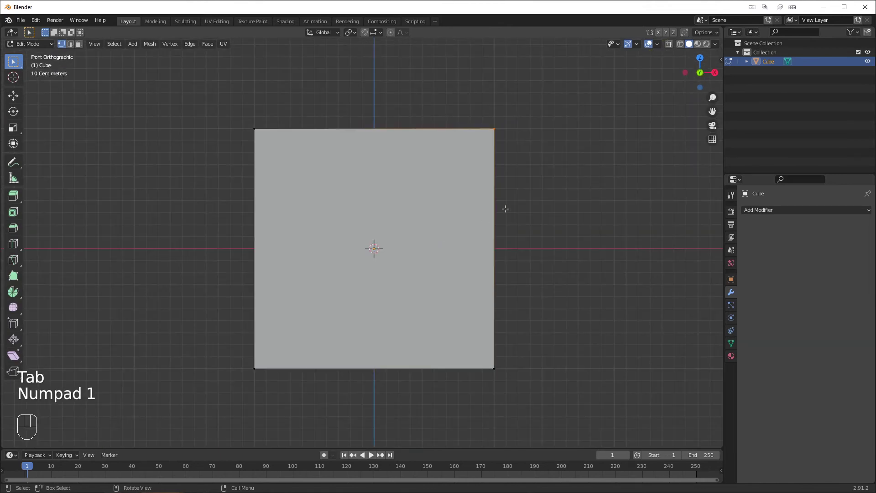
key(z)
click(413, 209)
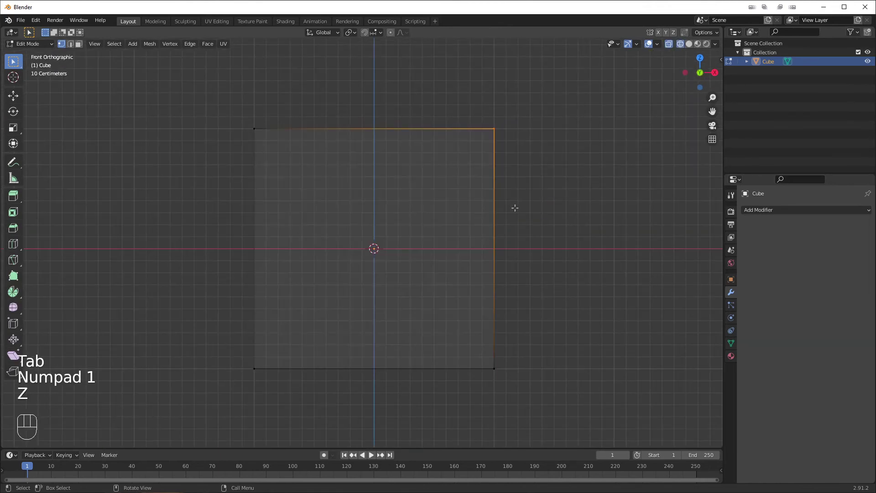
- Extrude the selected upper edge diagonally downward through the cube's interior
key(e)
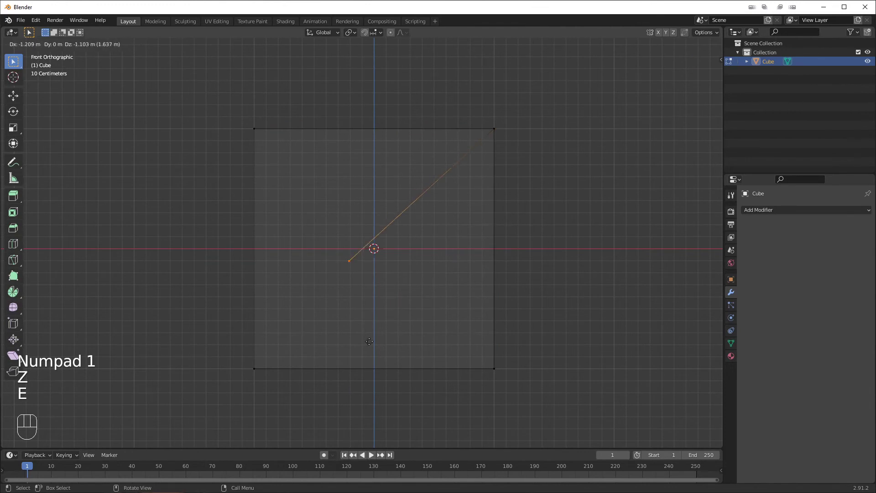
click(332, 391)
middle_drag(476, 271, 546, 153)
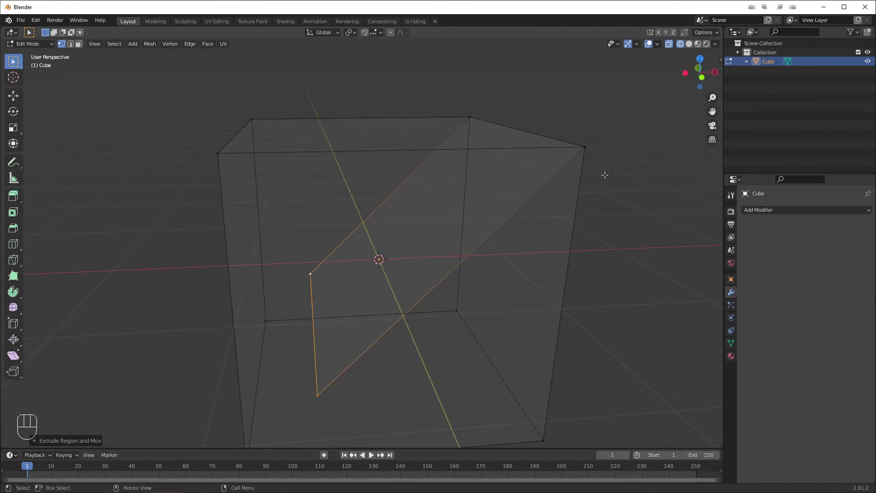
- Return to Object Mode and examine the extruded face inside the wireframe cube from several angles
key(Tab)
scroll(566, 197, down, 4)
middle_drag(585, 195, 485, 194)
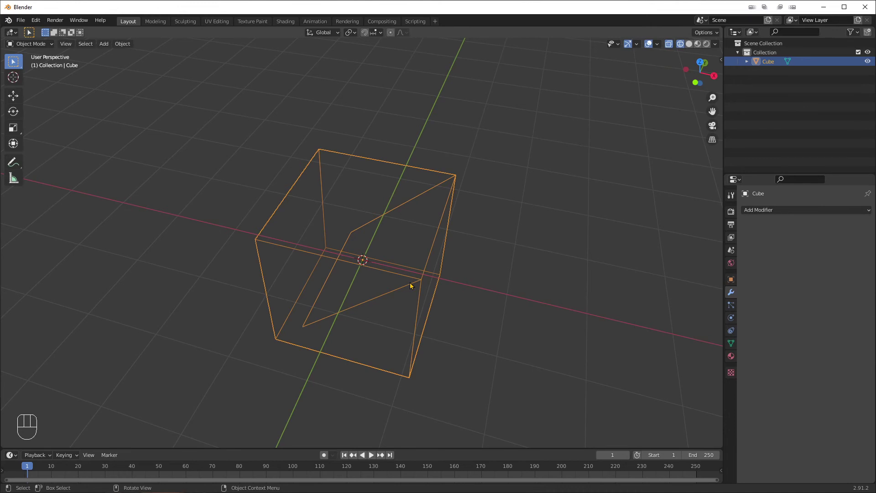
middle_drag(419, 353, 424, 348)
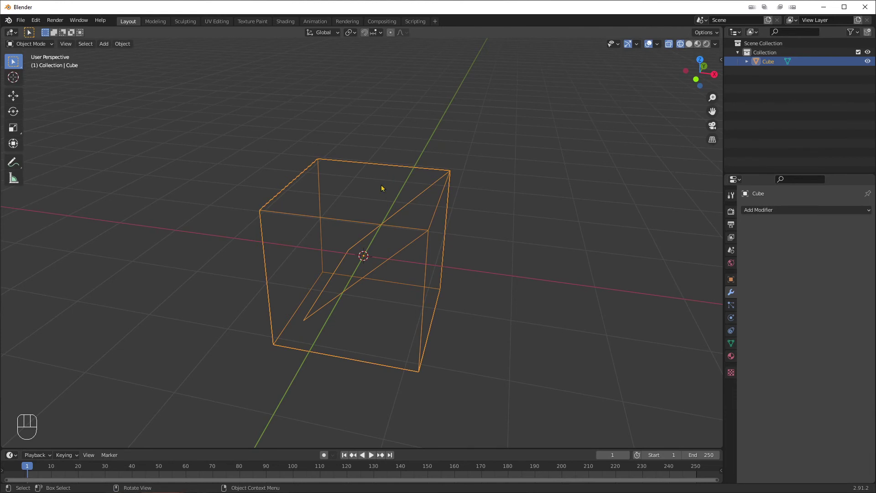
middle_drag(467, 261, 444, 218)
middle_drag(377, 272, 296, 273)
middle_drag(354, 327, 439, 272)
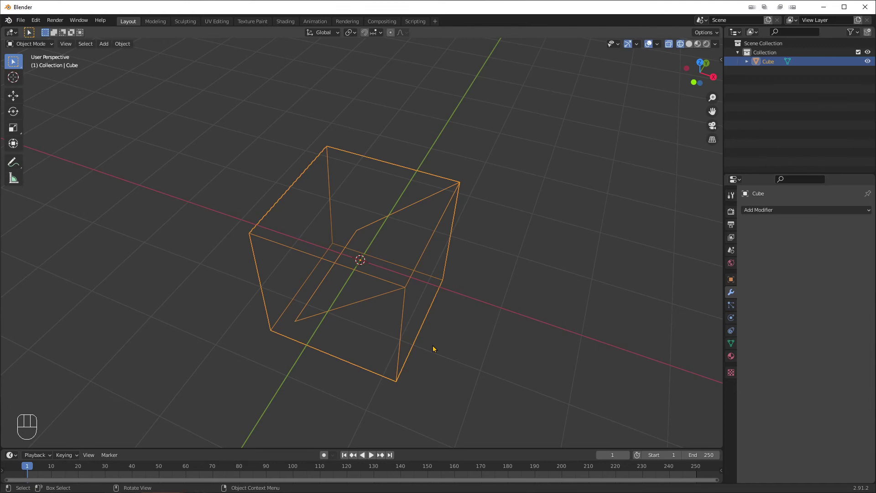
- Undo the interior extrusion back to the selected upper edge in Edit Mode and view the cube from the front
key(ctrl+z)
key(ctrl+z)
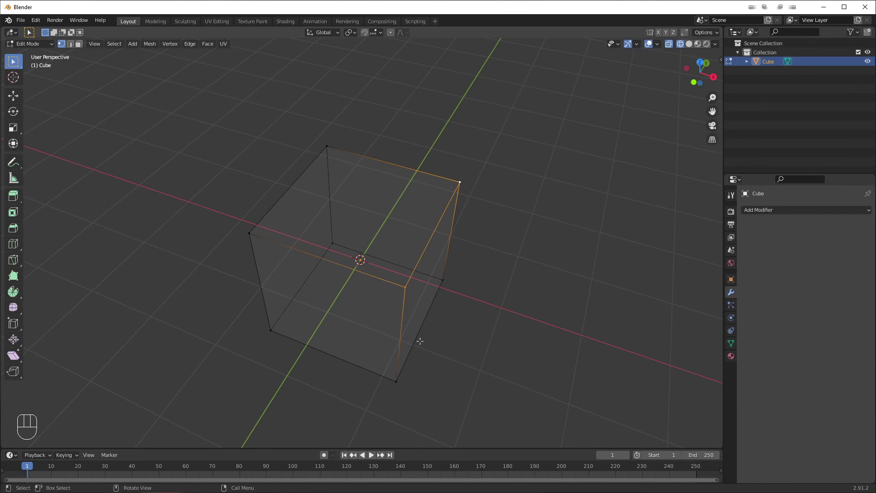
key(KP_1)
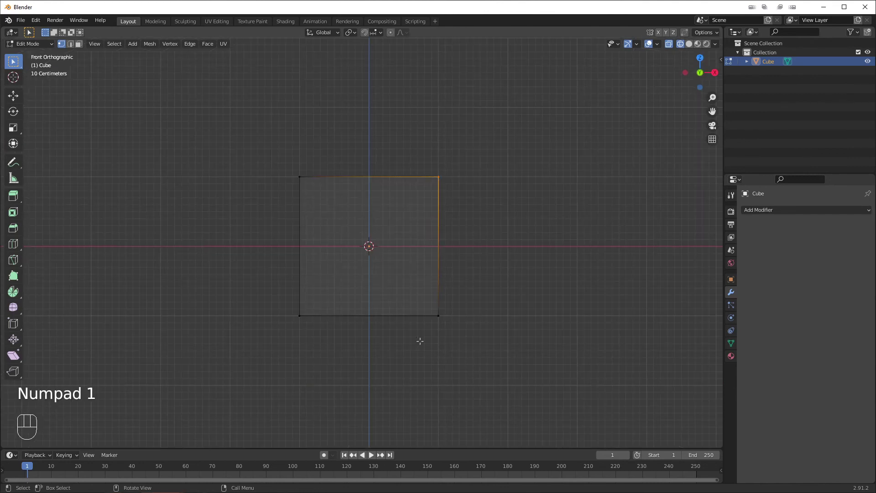
key(g)
right_click(452, 242)
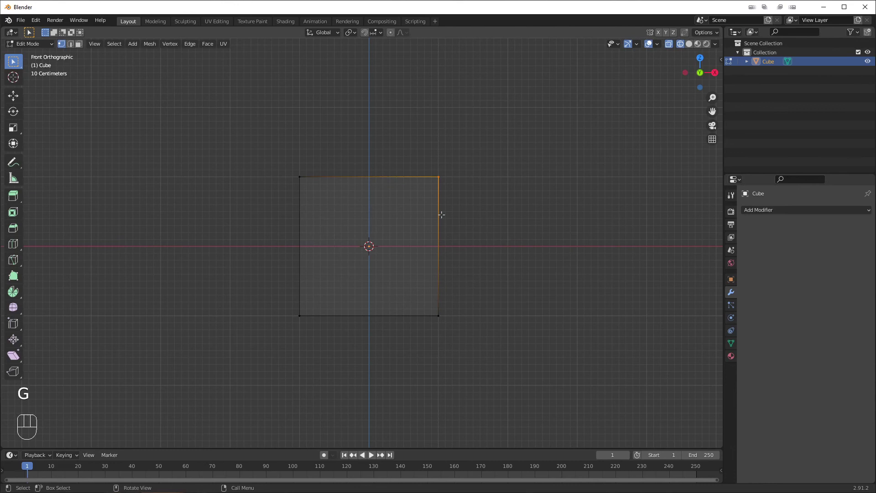
- Move the upper edge outward along X by about 2 m and by about 1 m more to form a sloping overhang
key(g)
key(x)
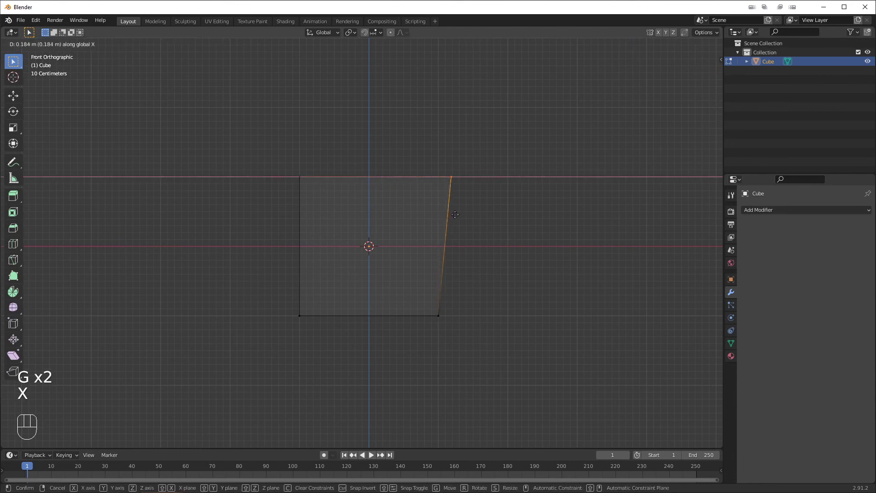
click(580, 220)
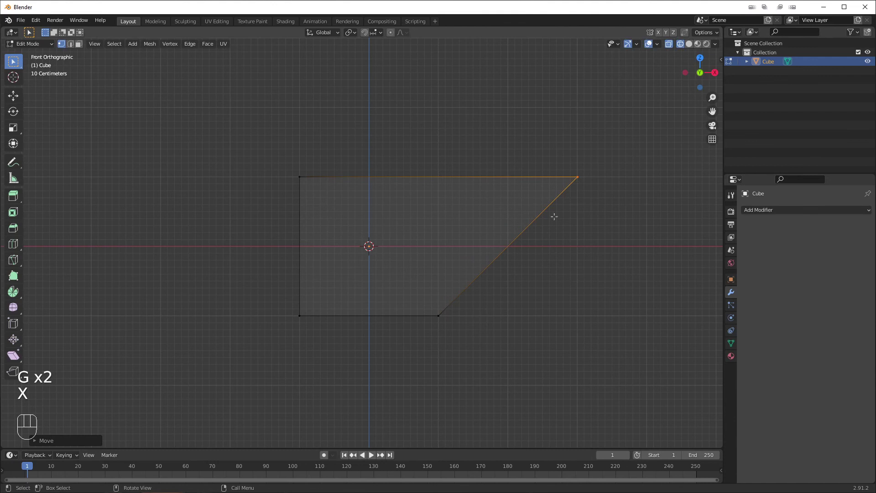
key(g)
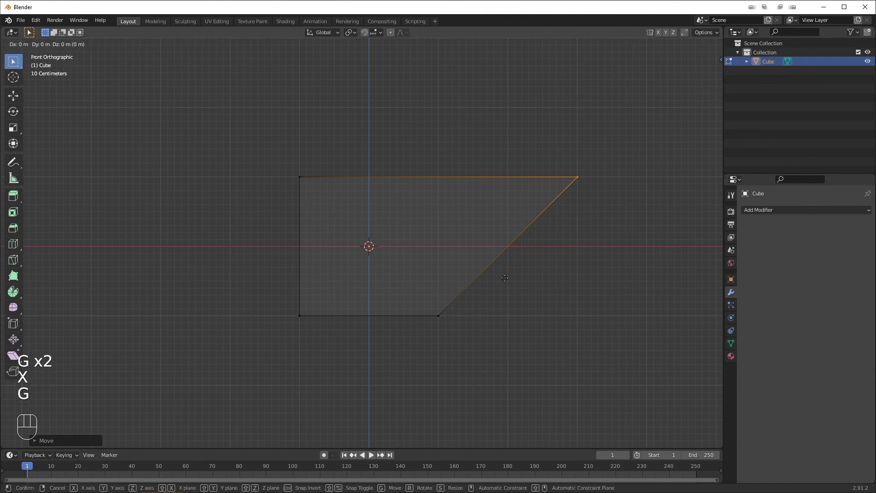
key(x)
click(514, 270)
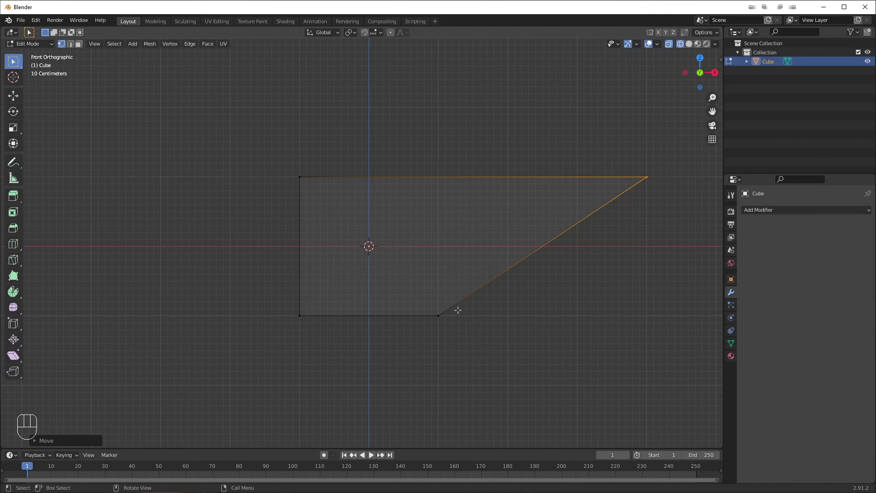
- Undo both edge moves to restore the plain cube shape
key(ctrl+z)
key(ctrl+z)
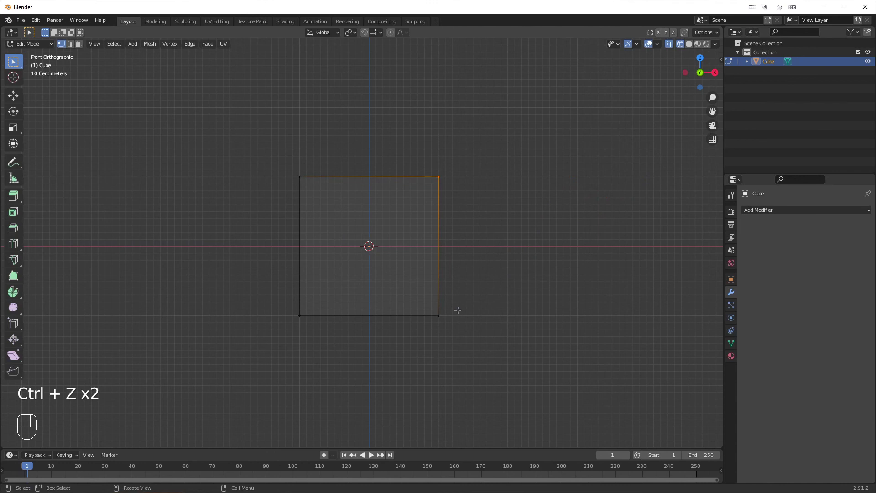
middle_drag(458, 310, 401, 341)
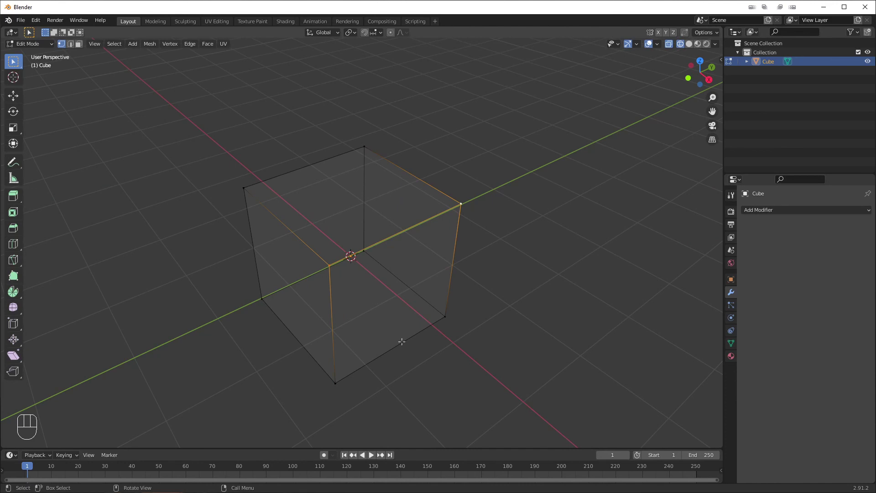
key(a)
key(a)
key(s)
key(x)
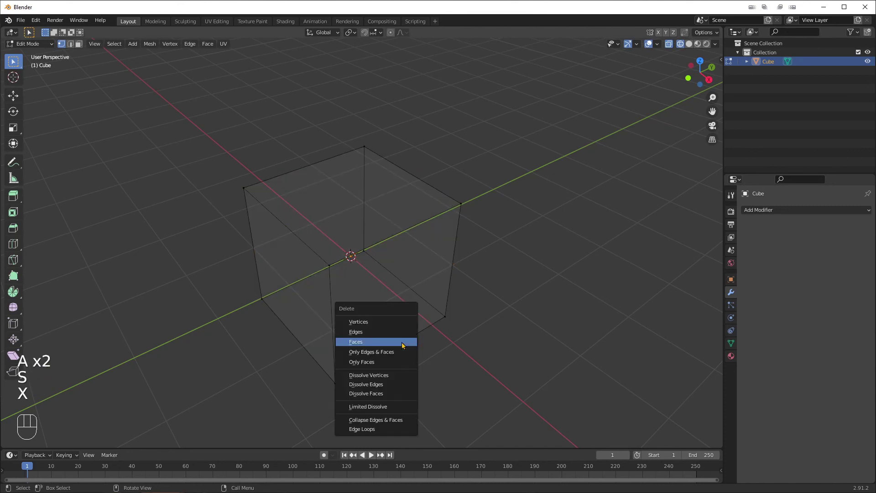
- Select the entire cube mesh and scale it down along X twice to form a very thin upright wall
key(a)
key(s)
key(x)
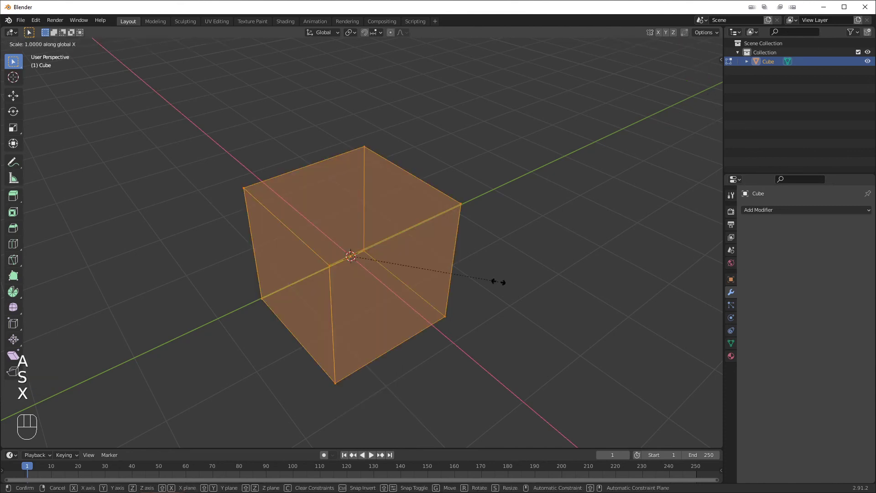
click(370, 235)
key(s)
key(x)
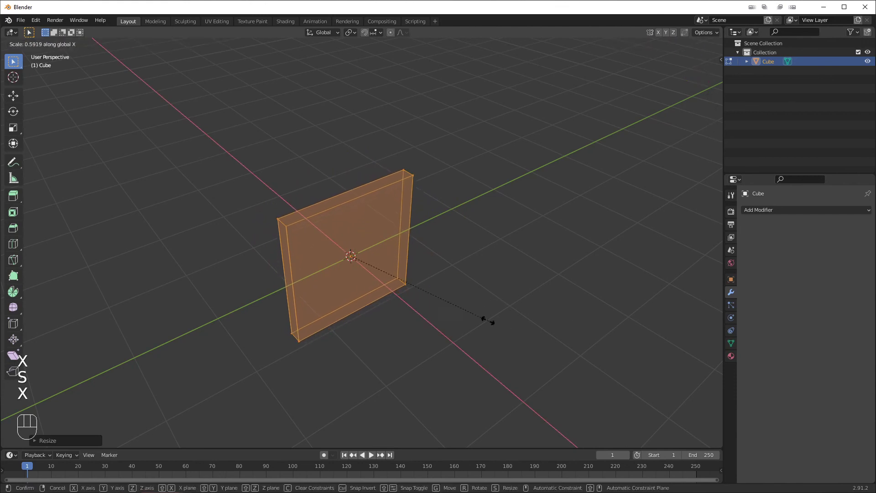
click(382, 274)
middle_drag(376, 272, 453, 254)
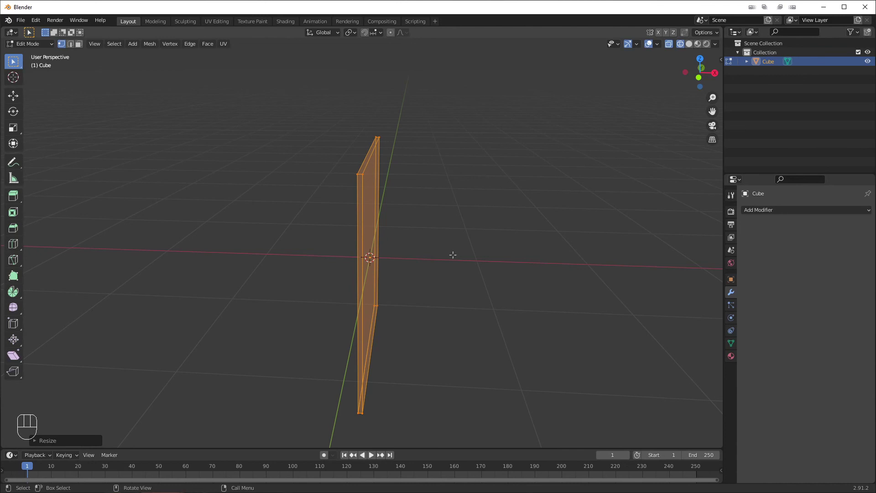
- Return to Object Mode and delete the flattened cube from the scene
key(a)
key(x)
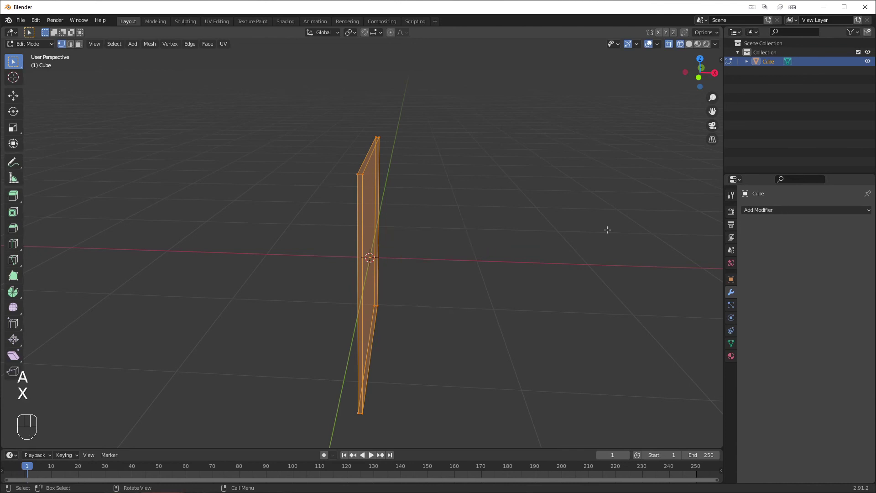
key(x)
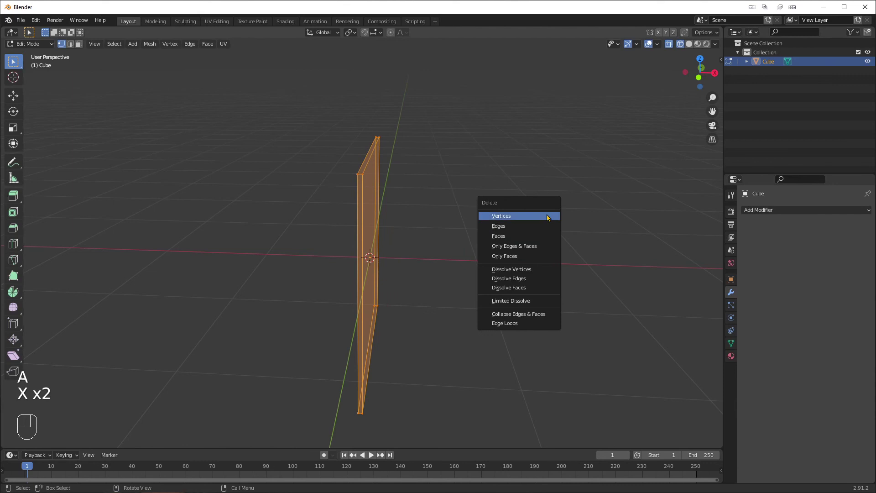
key(Tab)
key(x)
click(538, 146)
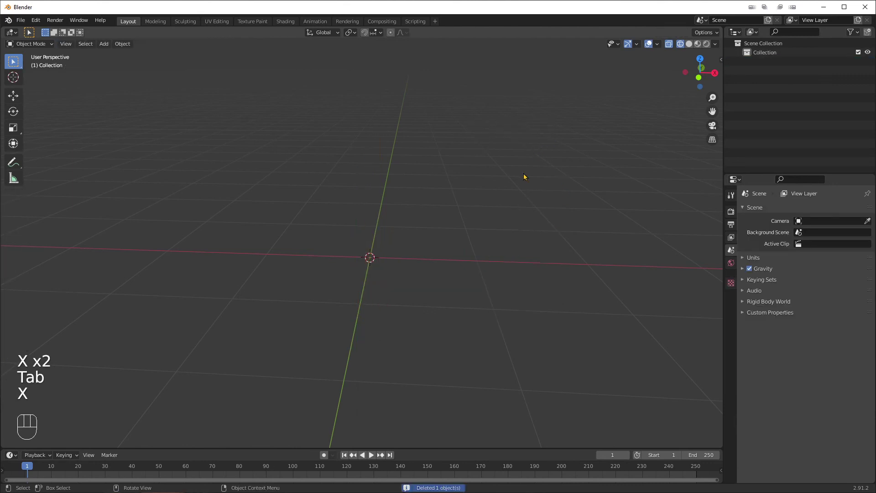
middle_drag(511, 203, 415, 232)
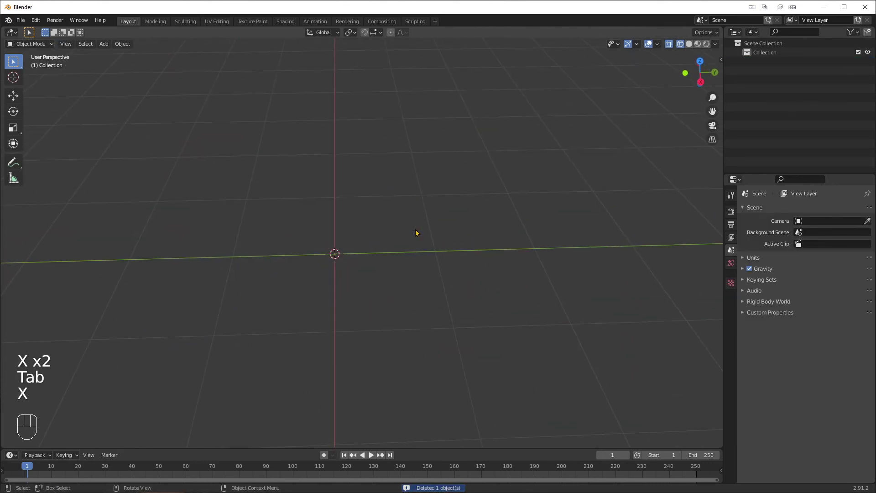